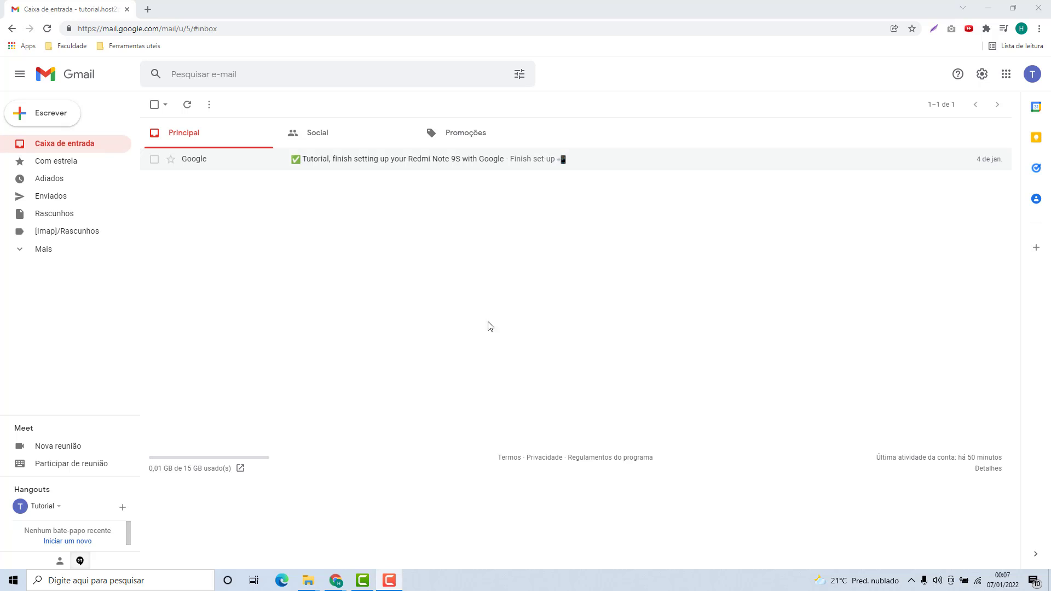
Open Gmail's full settings on the Contas e importação tab.
click(982, 75)
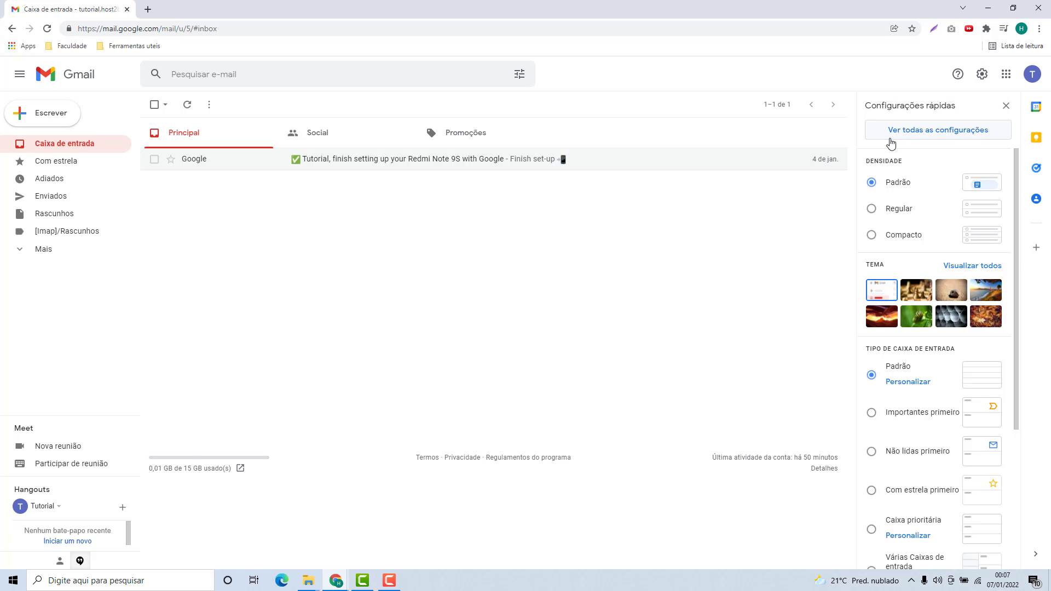
click(936, 136)
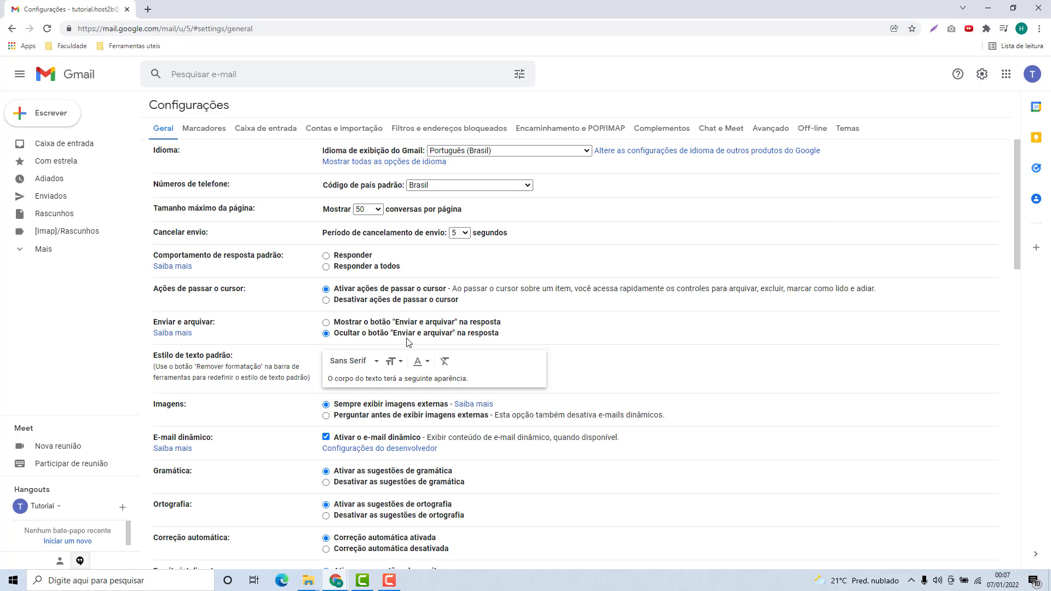
click(344, 132)
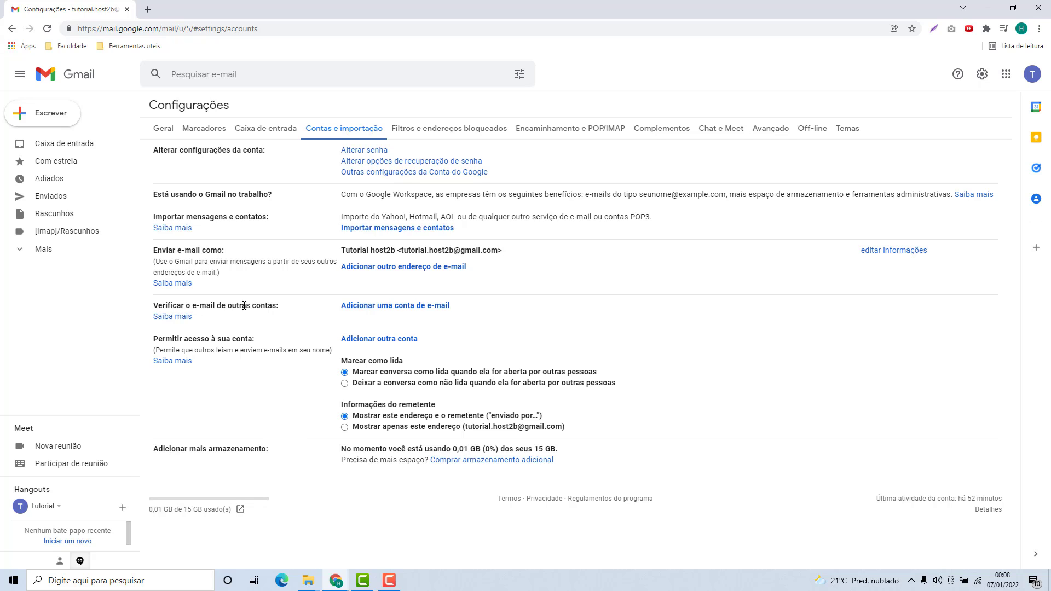
Begin adding another mail account and enter the external account's e-mail address.
click(395, 309)
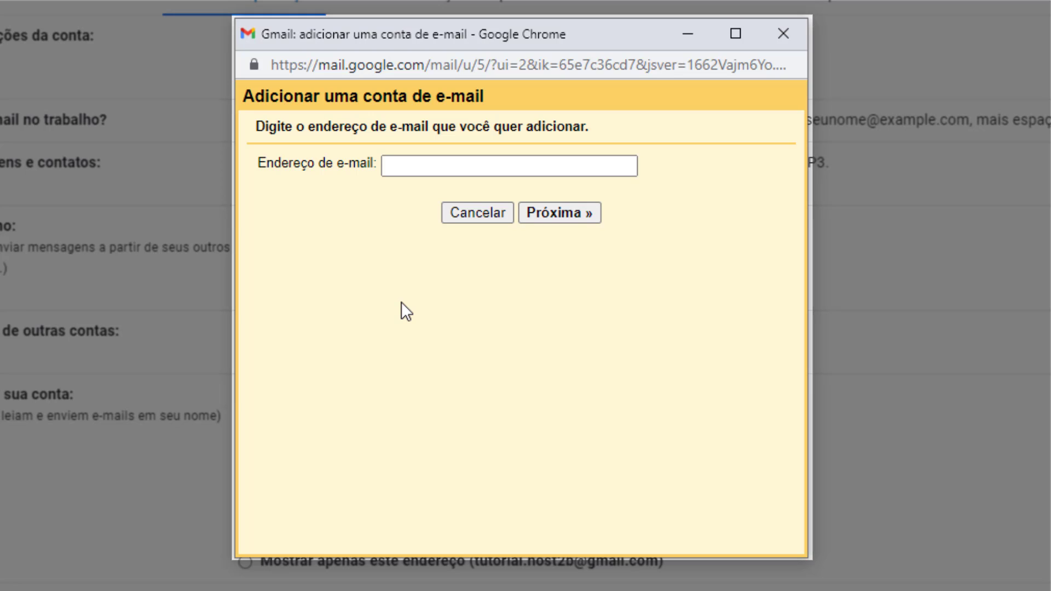
click(466, 175)
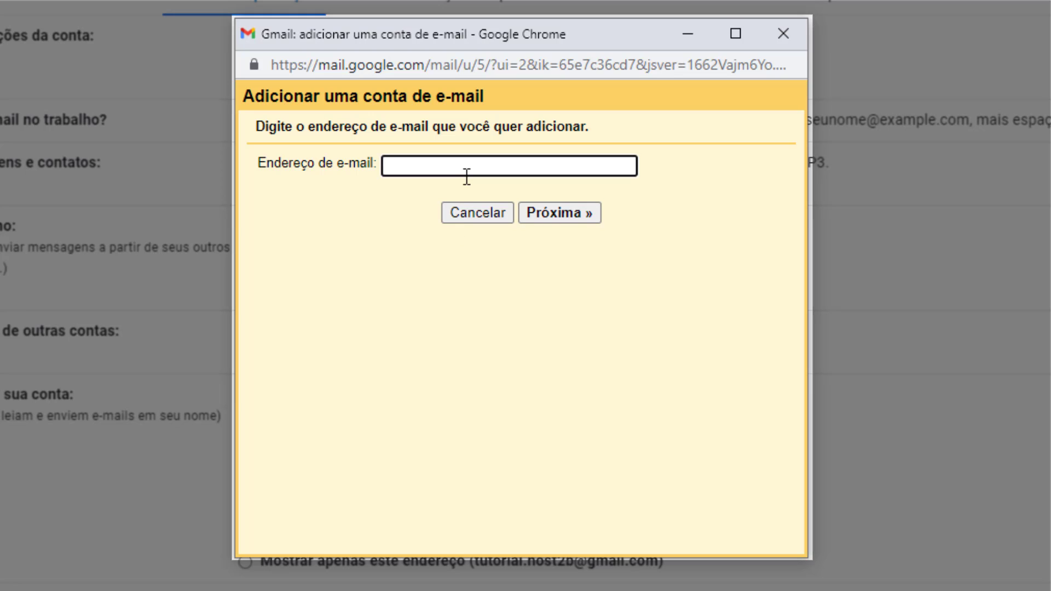
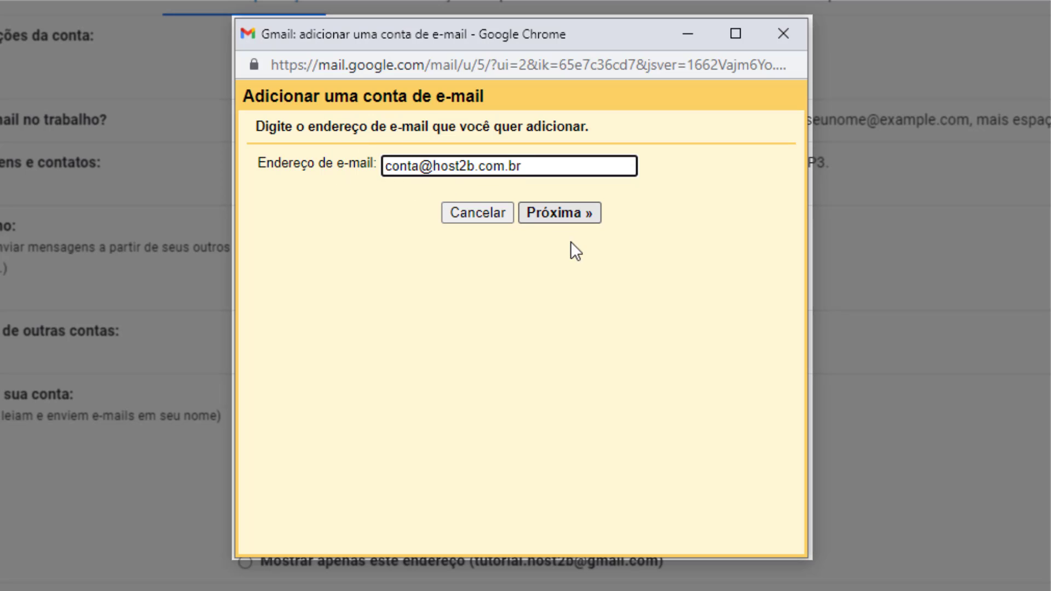
Continue with POP3 import selected to reach the account's POP server settings.
click(554, 218)
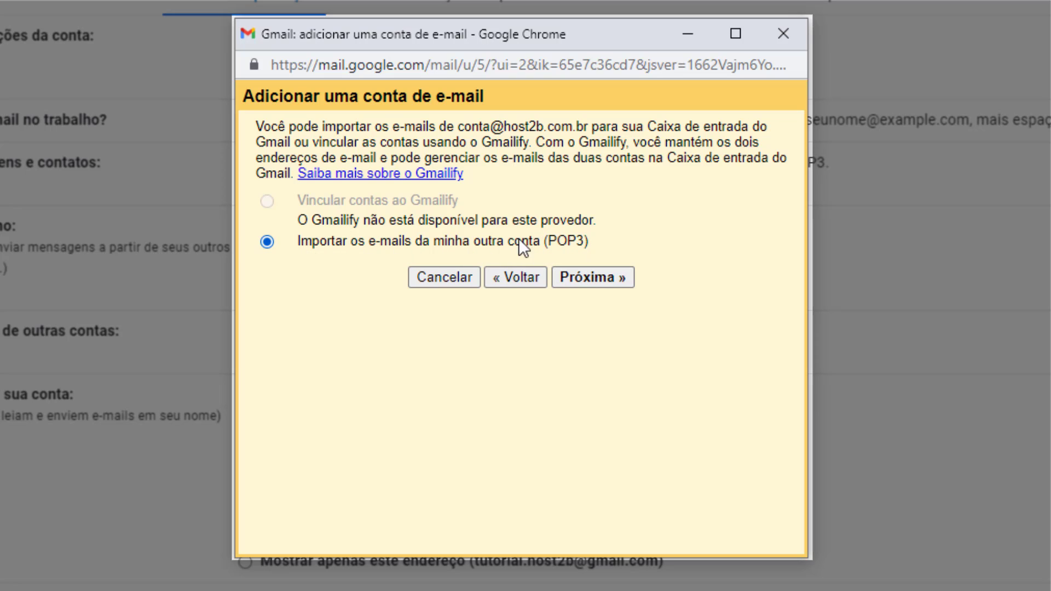
click(589, 277)
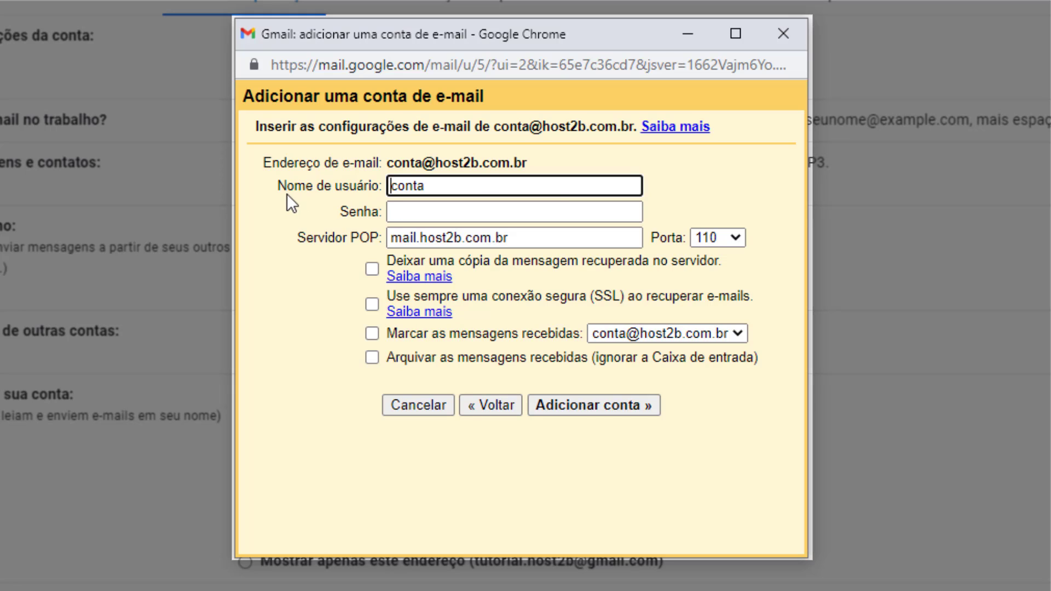
Extend the POP username to the full e-mail address and enter the account password.
click(446, 189)
text(@host2b.com.br)
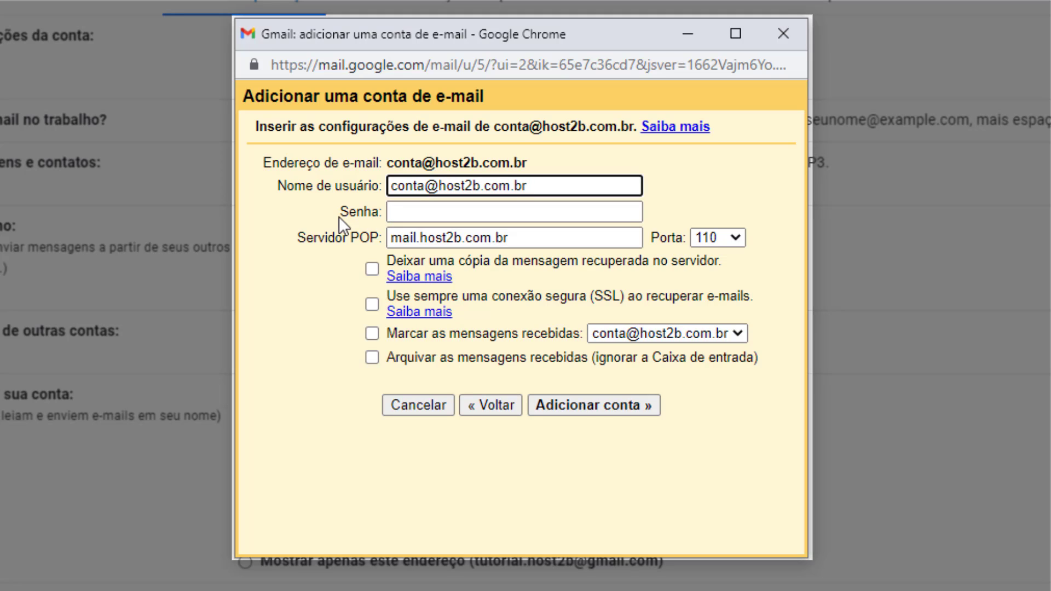
click(479, 214)
text(a•••••••••)
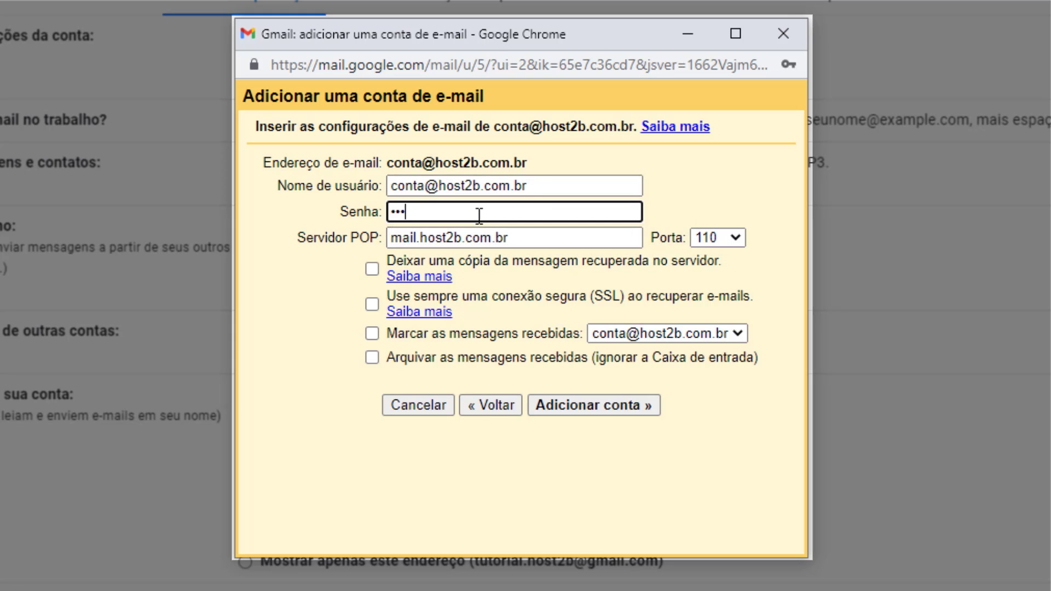
text(••••••)
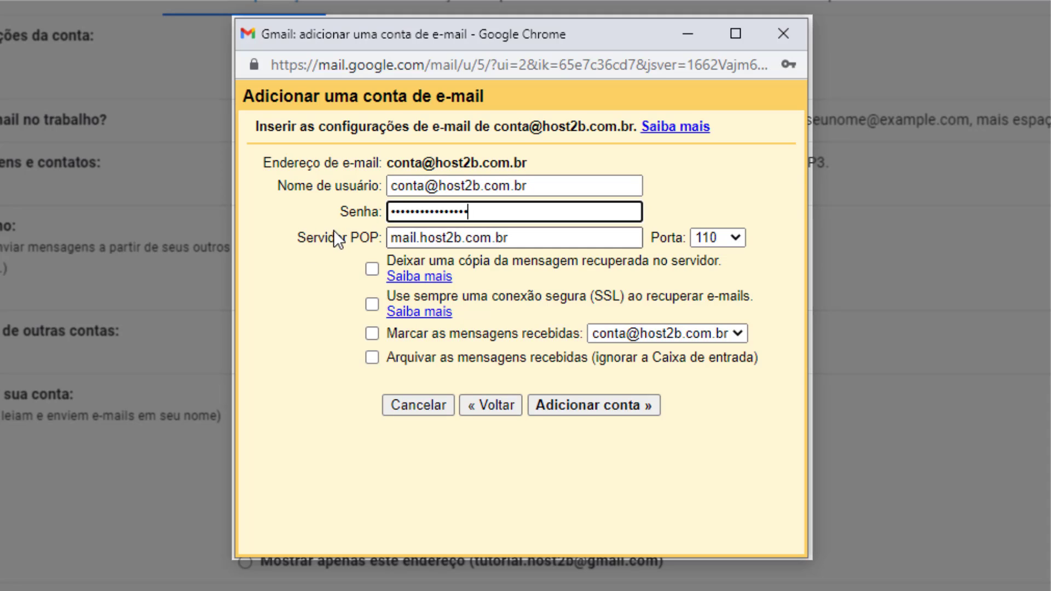
double_click(402, 238)
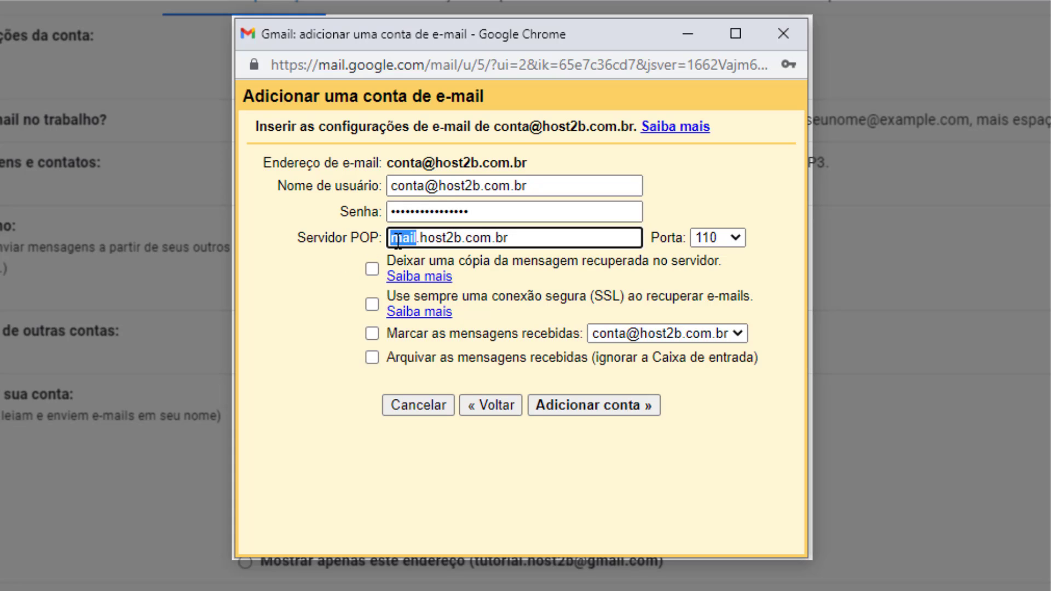
click(393, 240)
Keep server mail.host2b.com.br, choose port 995, keep server copies, and always use SSL.
click(514, 245)
drag(515, 245, 516, 238)
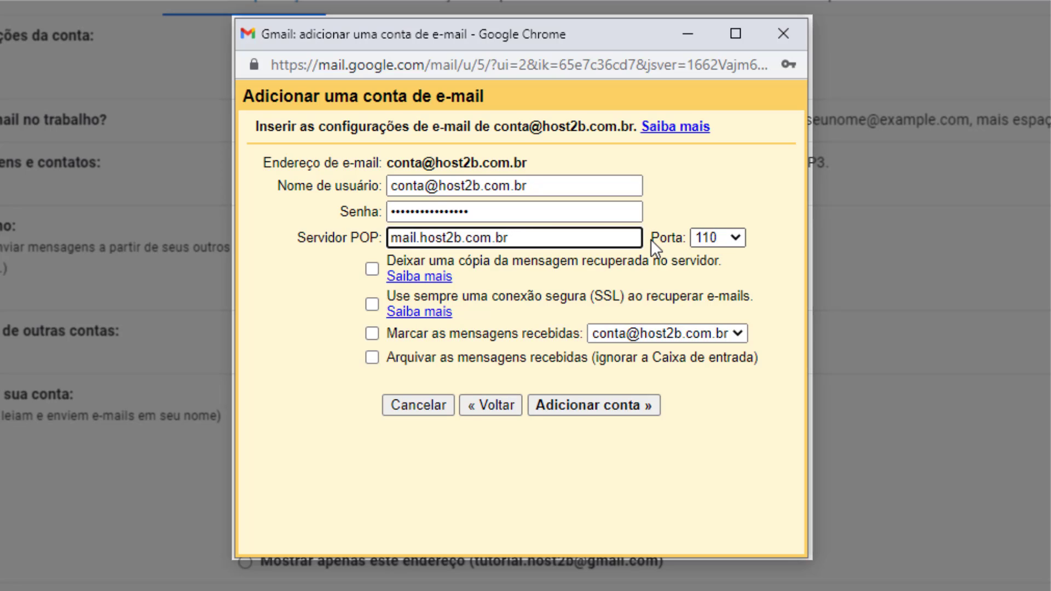
click(704, 241)
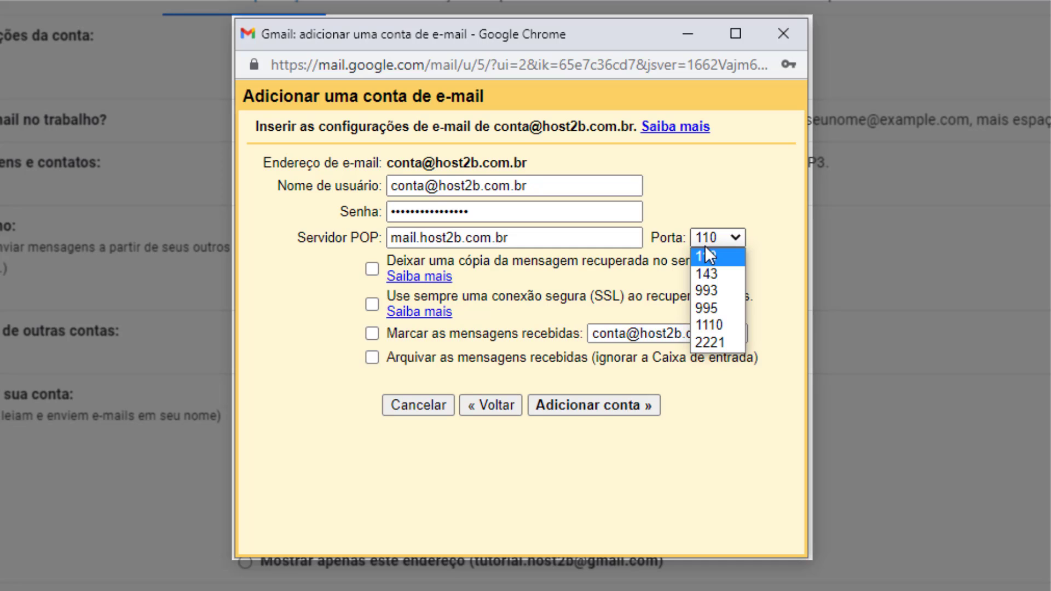
click(705, 310)
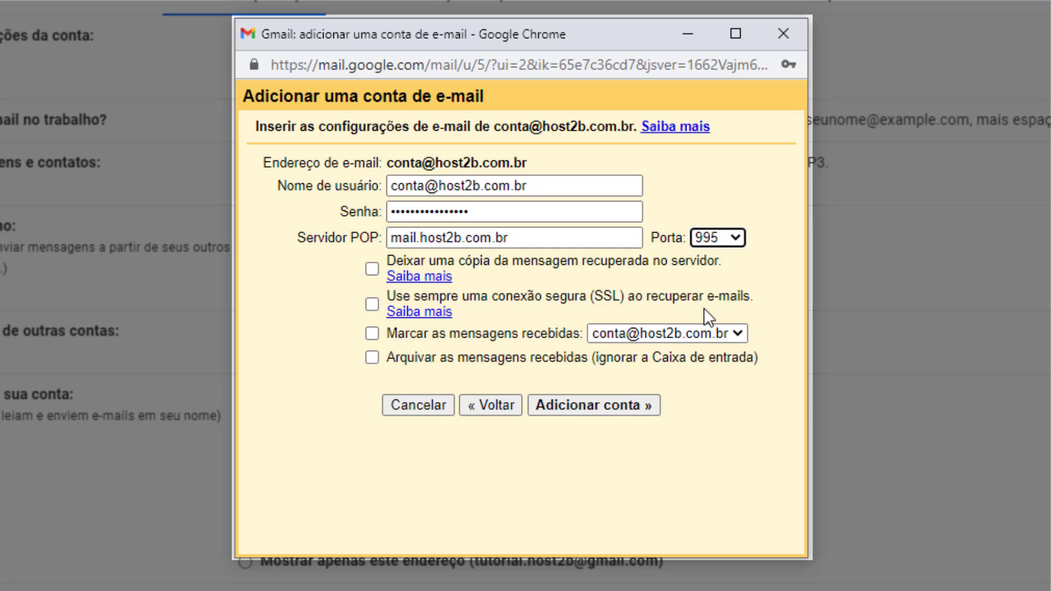
click(703, 267)
click(695, 263)
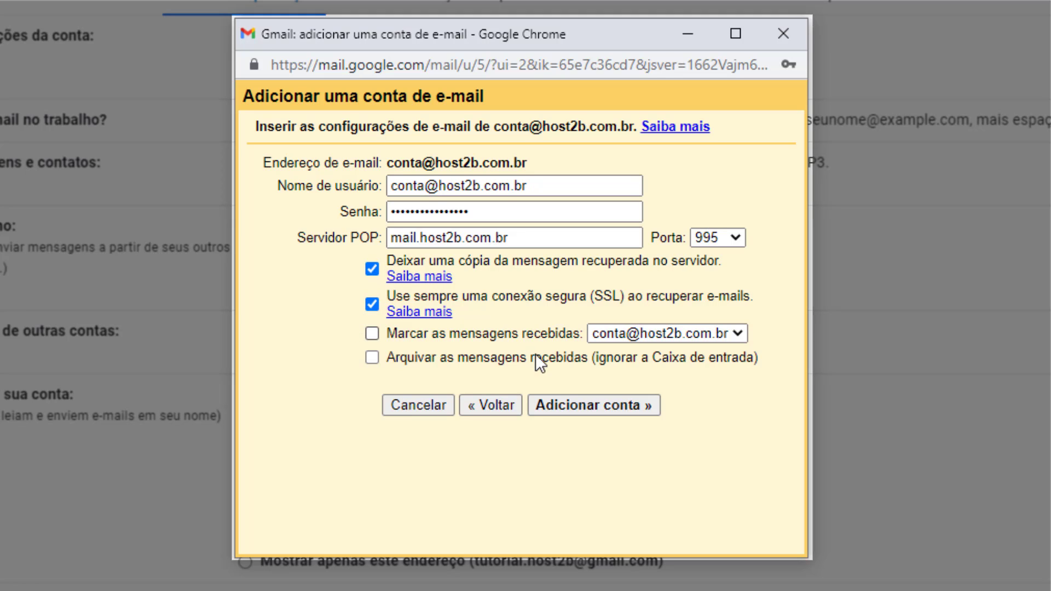
Save the POP3 settings with 'Adicionar conta »' to add the account.
click(587, 404)
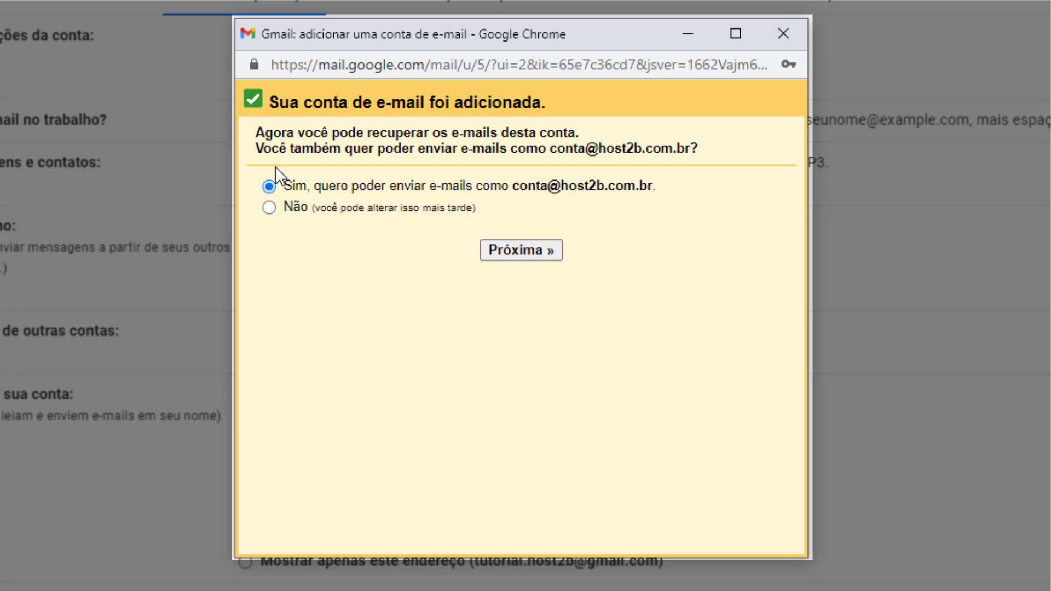
Accept sending as the added address, replace the sender name with the user's first name, and continue.
click(512, 267)
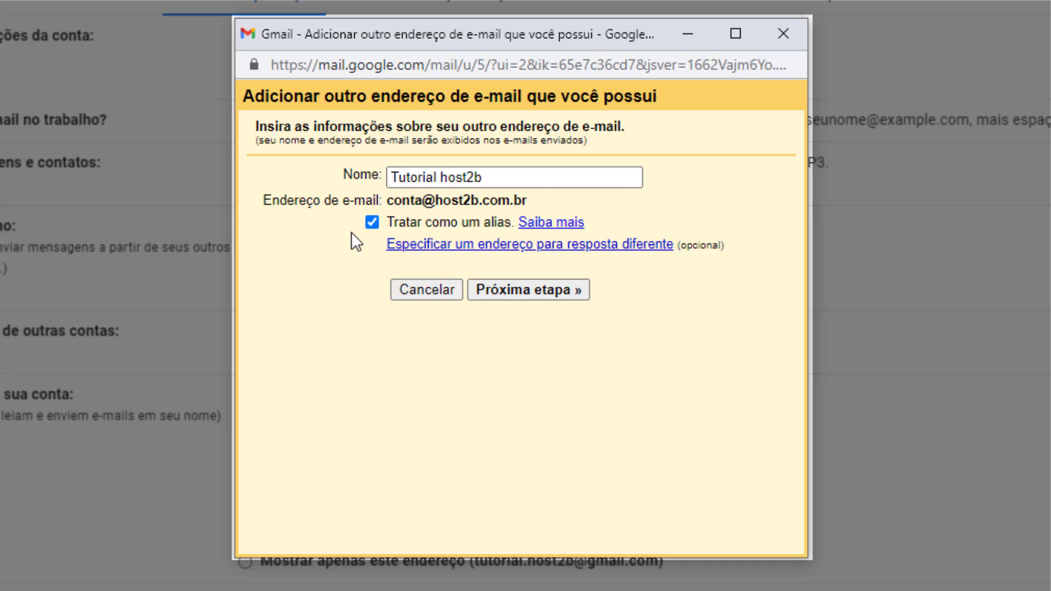
triple_click(436, 182)
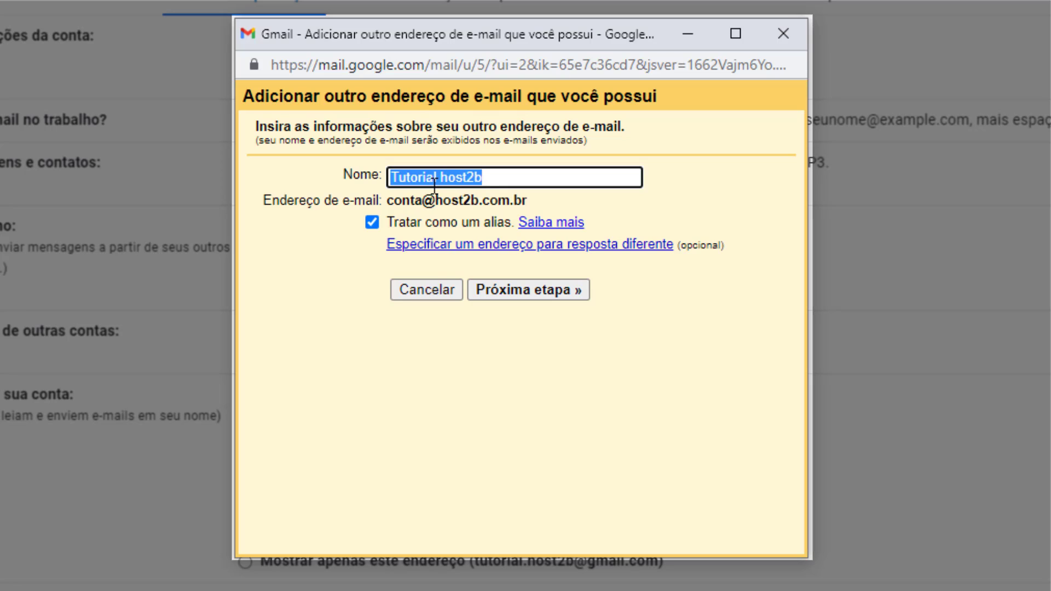
text(Fernando)
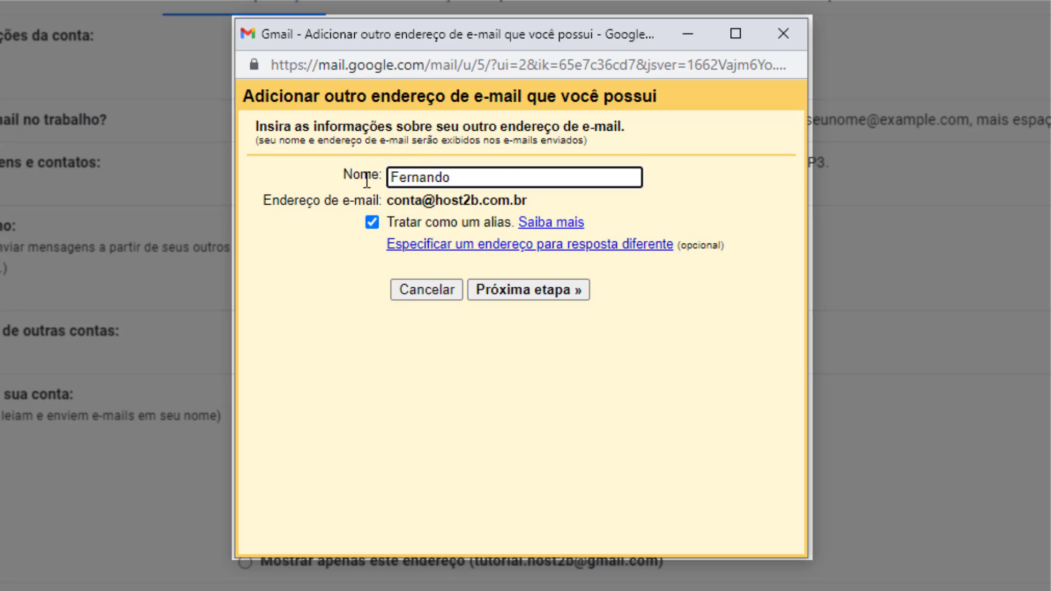
click(527, 292)
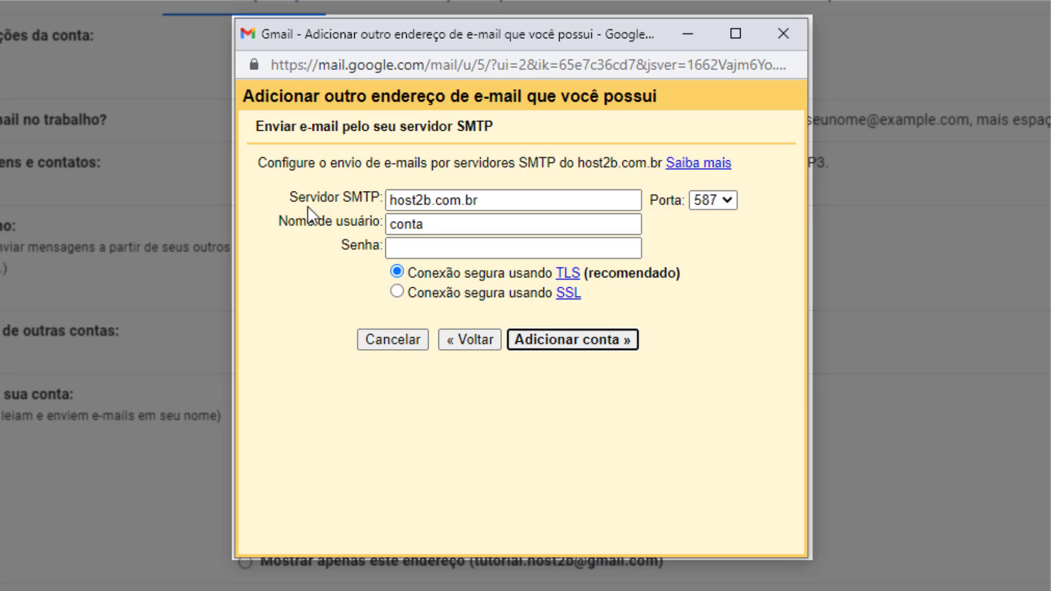
Set SMTP server mail.host2b.com.br with the full-address username and password, then submit.
double_click(389, 200)
triple_click(390, 200)
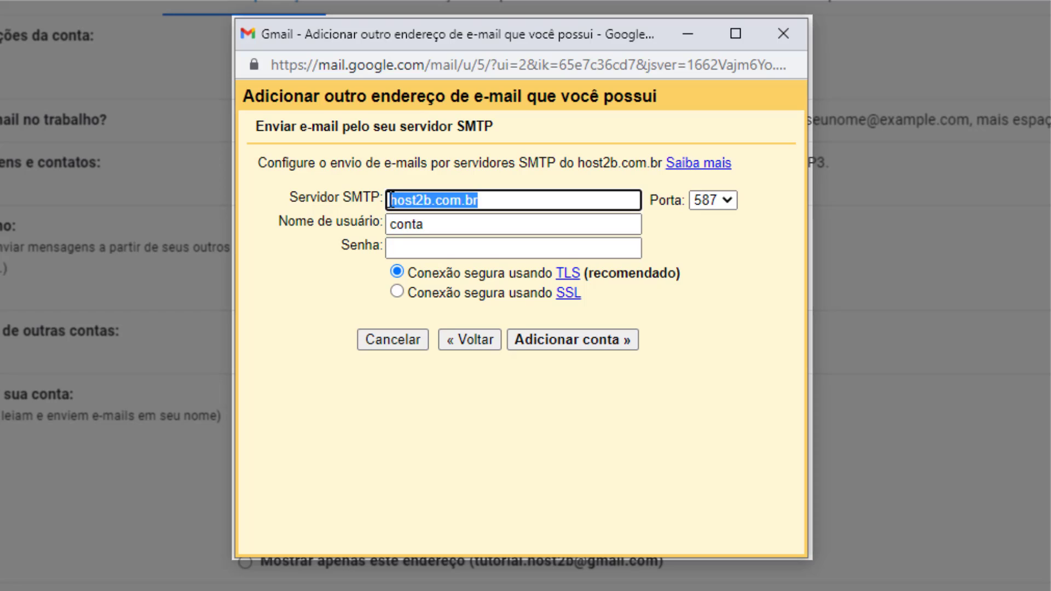
text(mail.)
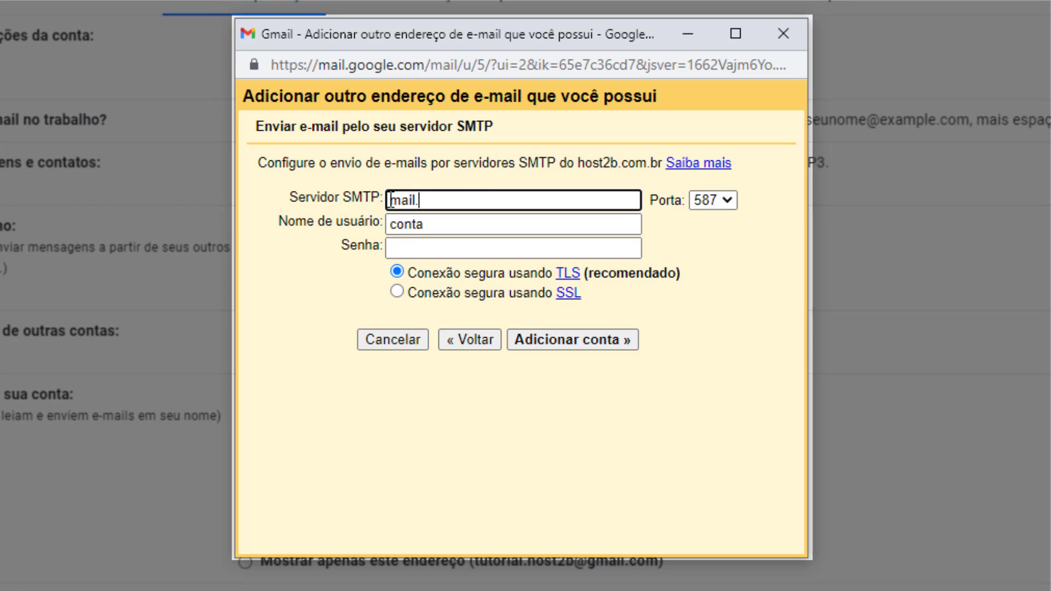
text(host2b.com.br)
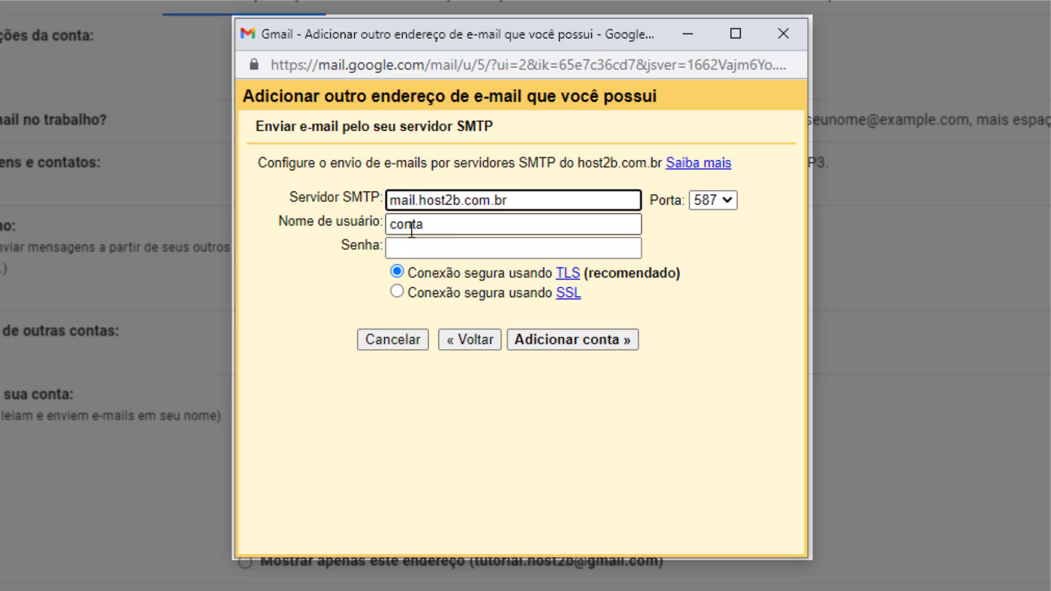
click(435, 226)
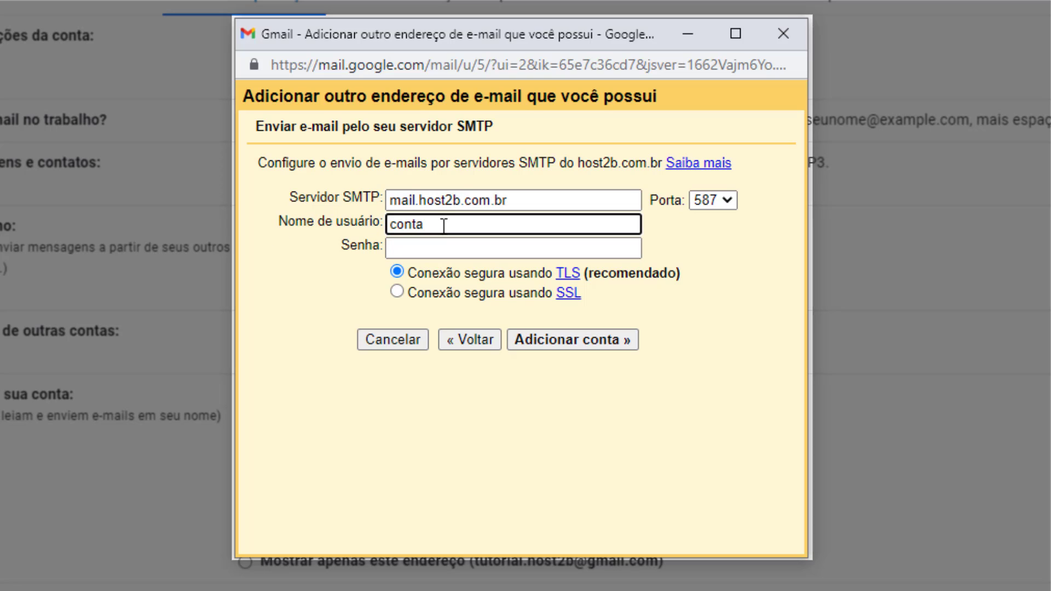
text(@host2b.com.br)
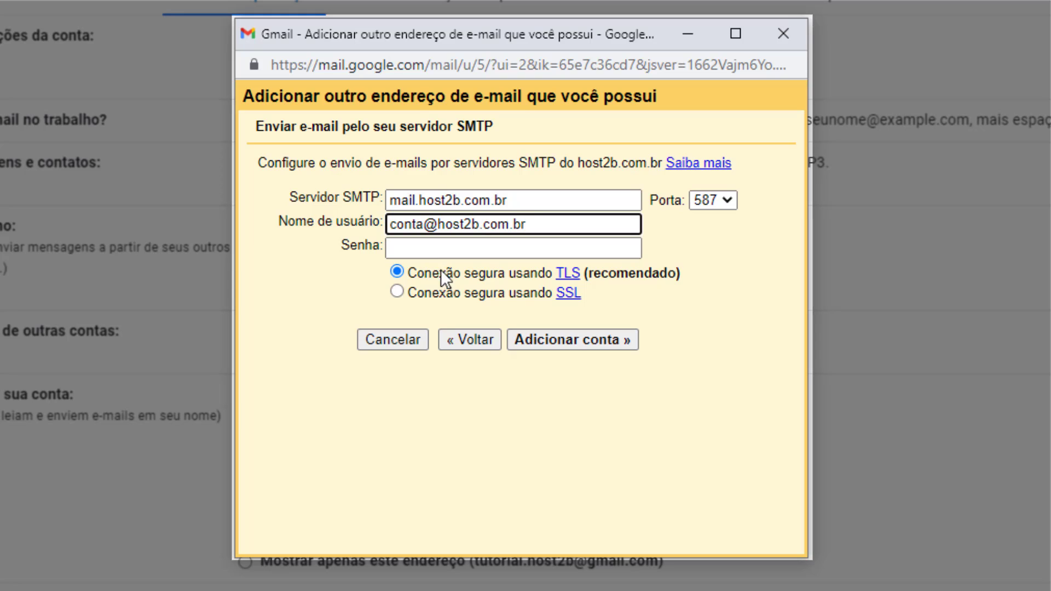
click(429, 246)
text(•••••••••••••••)
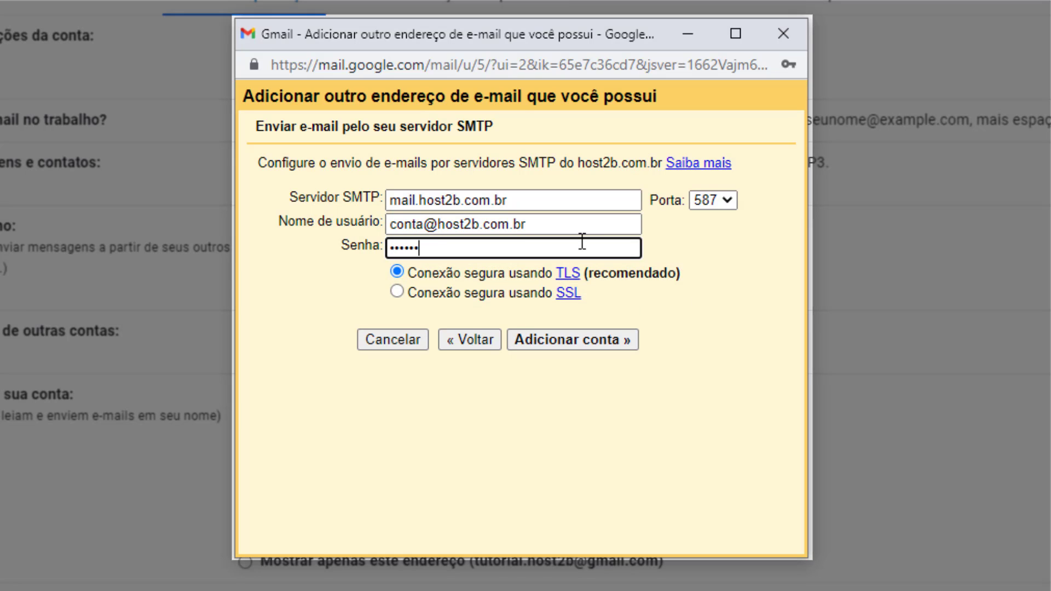
text(•)
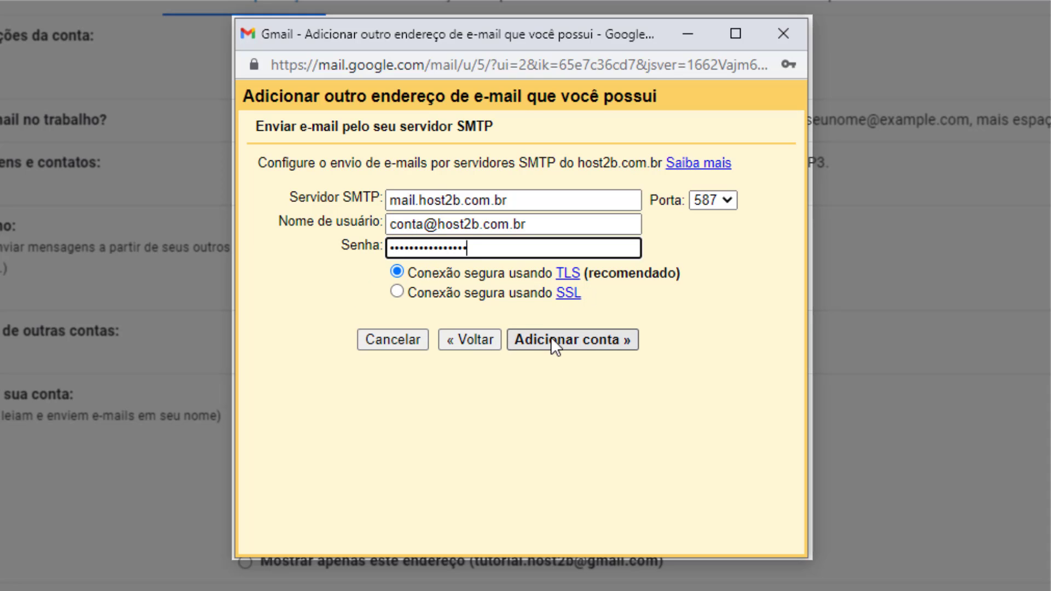
click(570, 346)
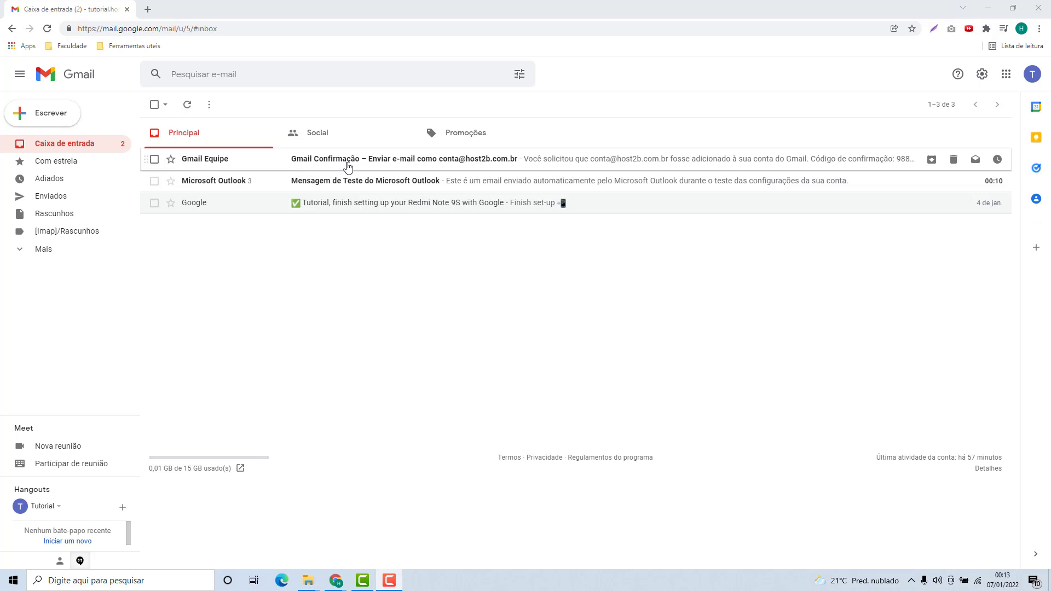
Open the Gmail Equipe confirmation email holding the verification link and code.
click(235, 165)
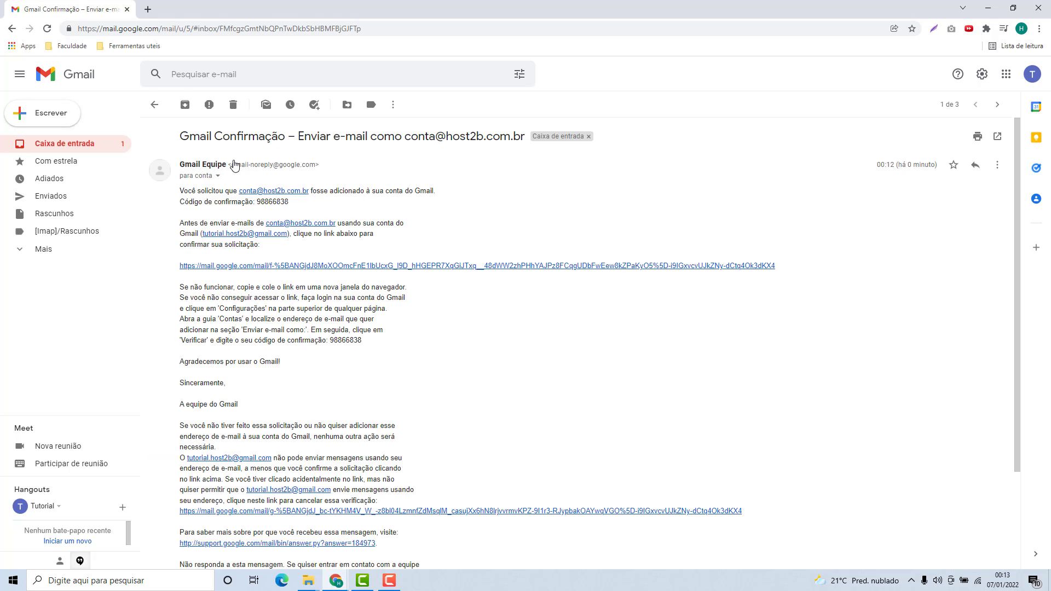